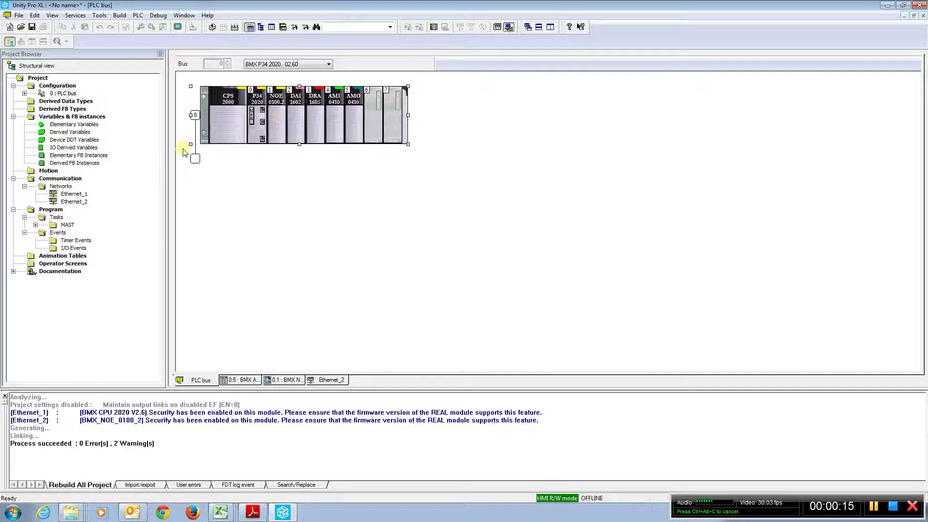
Step: Open the Ethernet_2 module configuration, set IO Scanning to YES, and show its IO Scanning page
click(73, 202)
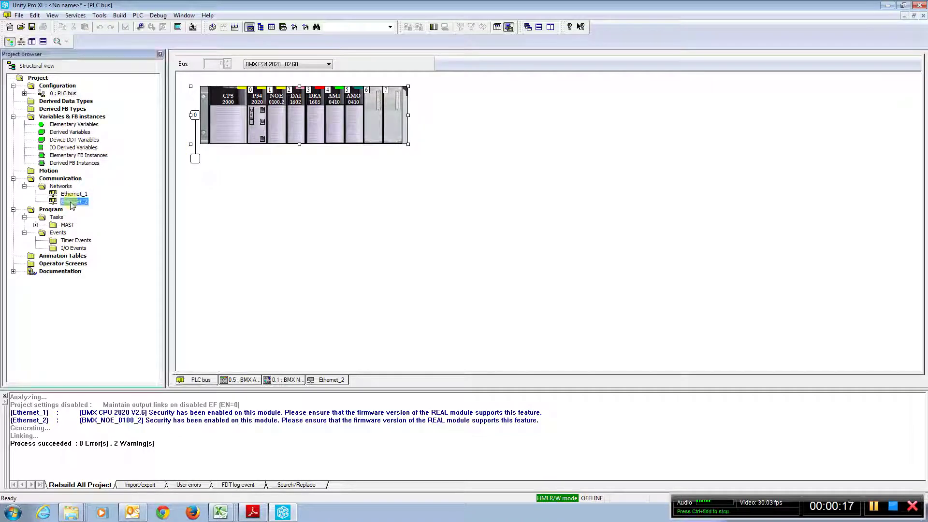
double_click(73, 202)
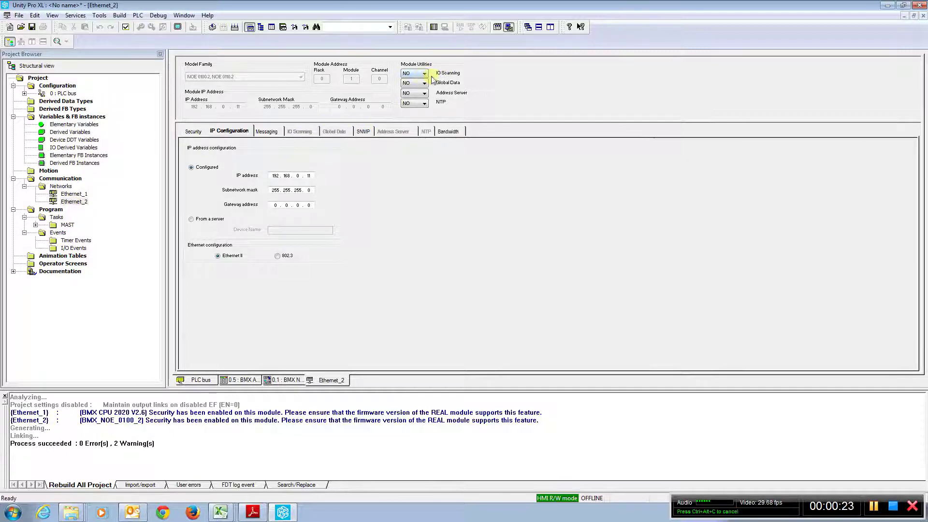
click(423, 74)
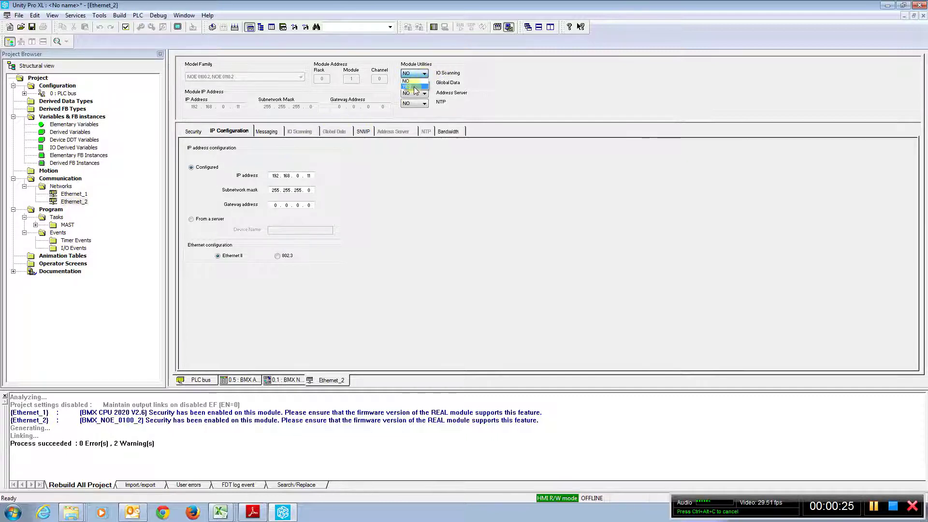
click(414, 87)
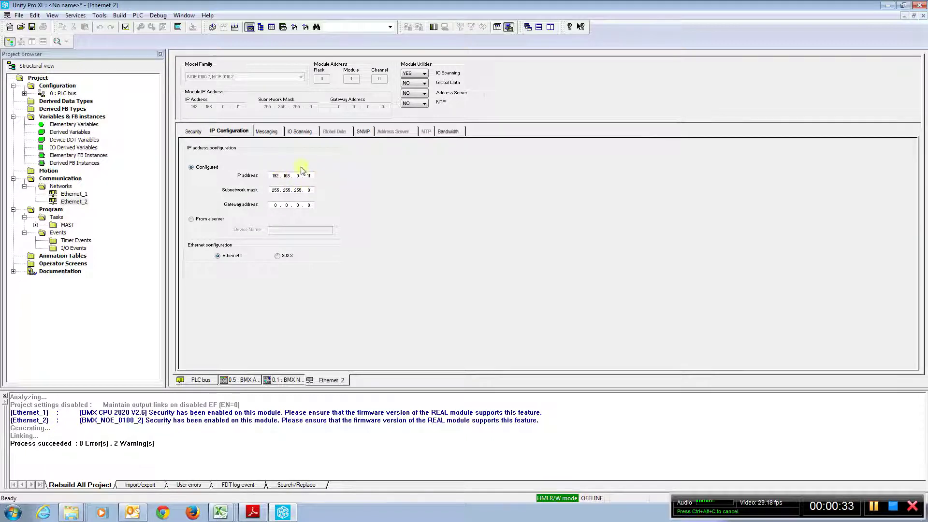
click(300, 131)
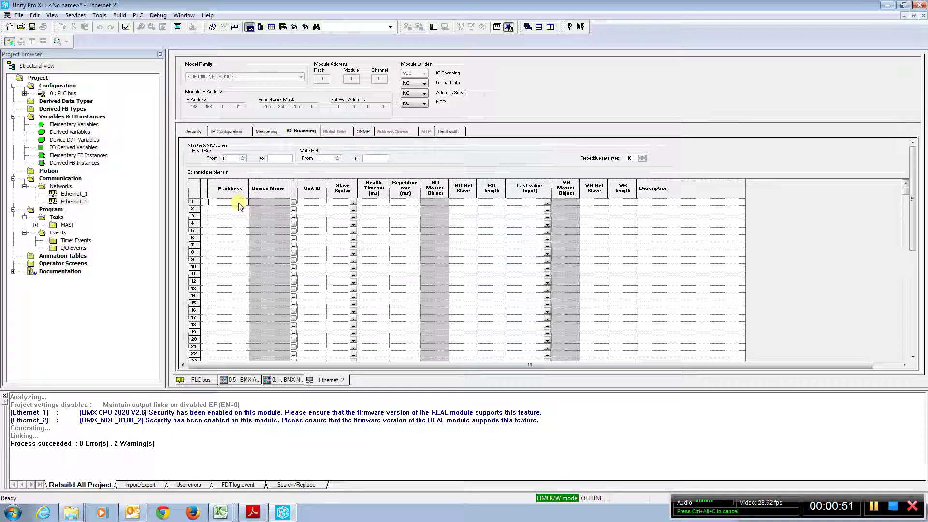
Step: Enter 192.168.0.11 as row 1's IP address with Modbus slave syntax
text(192.168.0)
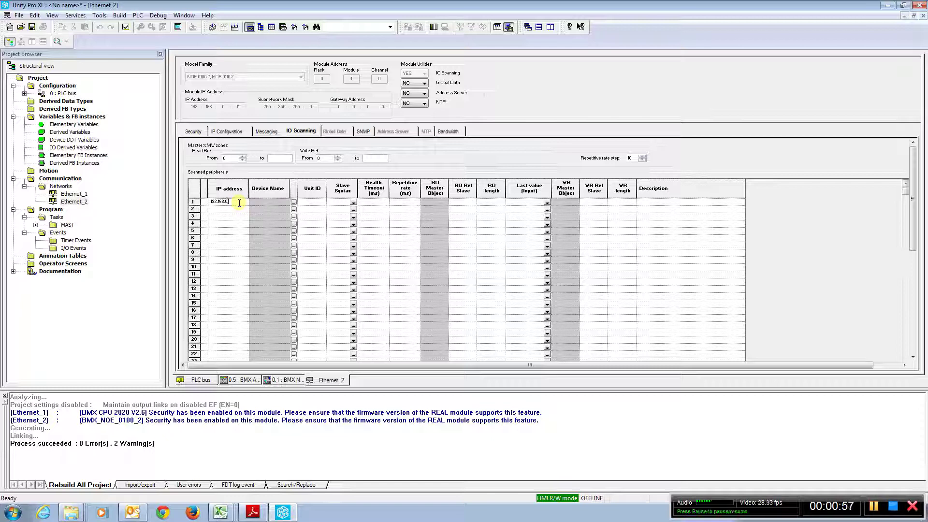
text(.11)
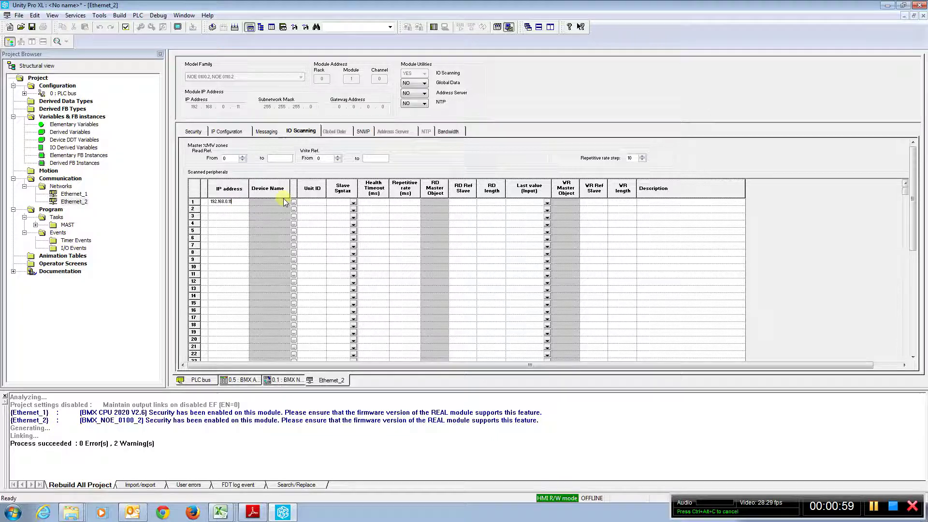
key(Return)
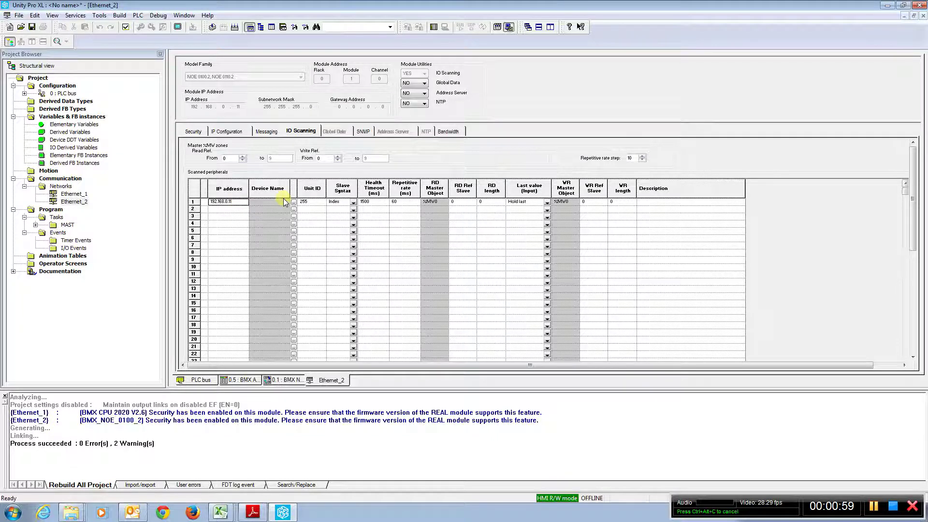
click(353, 203)
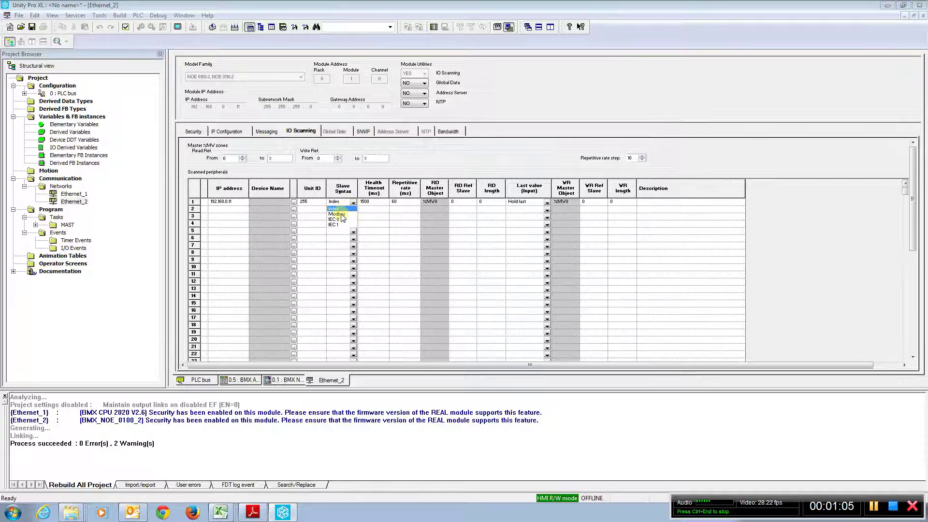
click(341, 214)
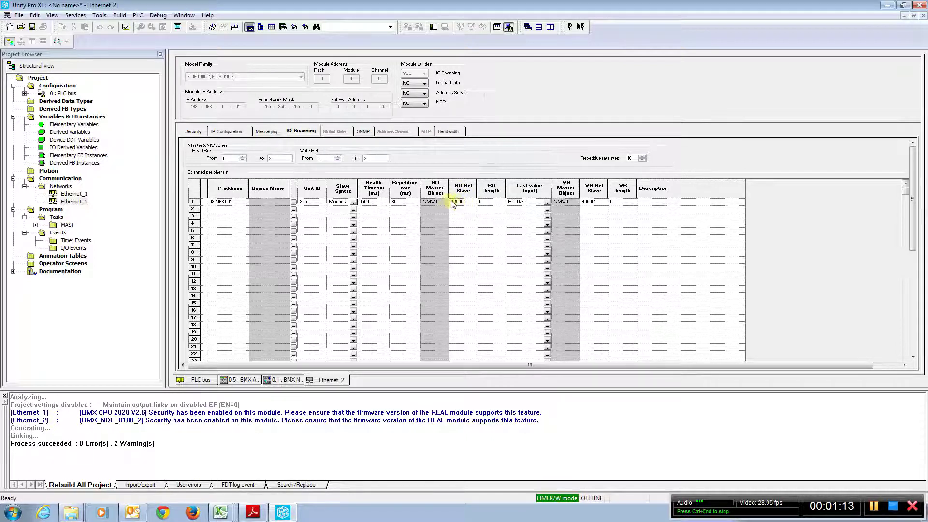
Step: Set row 1's repetitive rate to 120 ms, Read Ref. From to 100 and RD length to 10
click(399, 202)
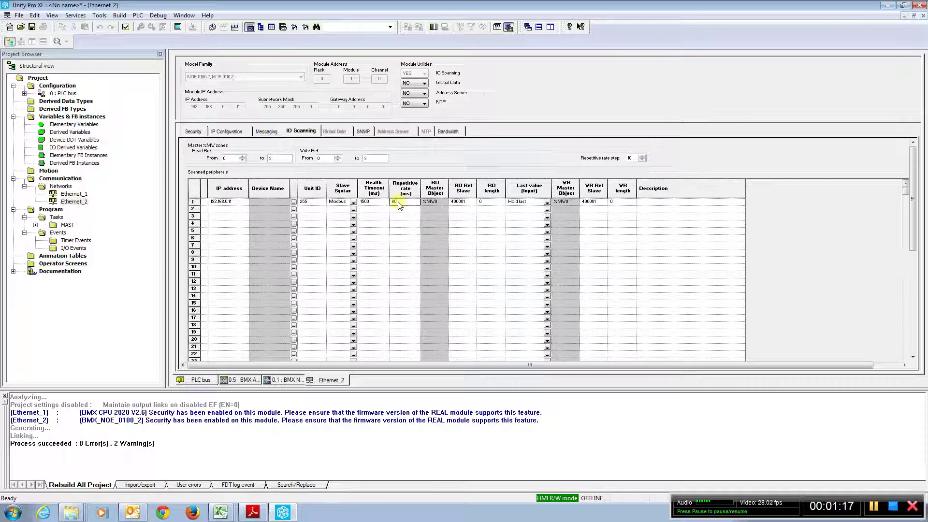
text(1200)
drag(229, 159, 213, 161)
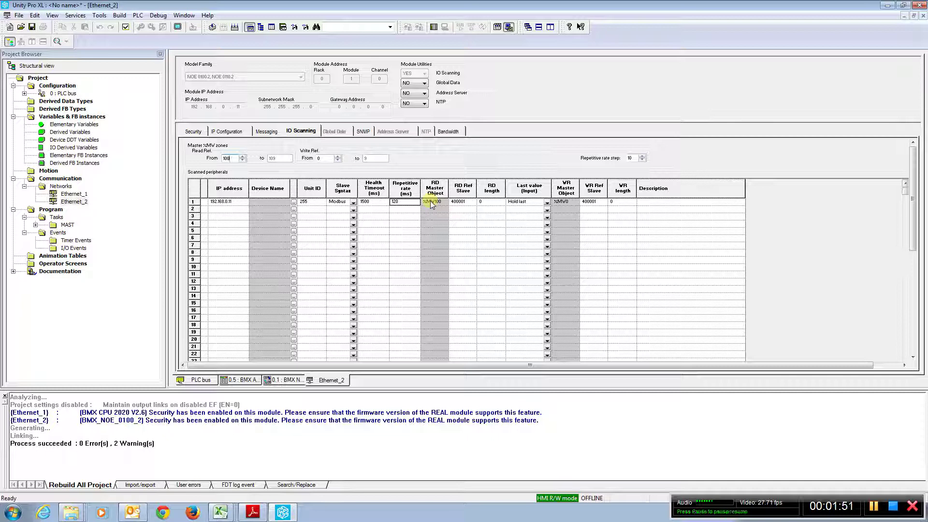
click(484, 205)
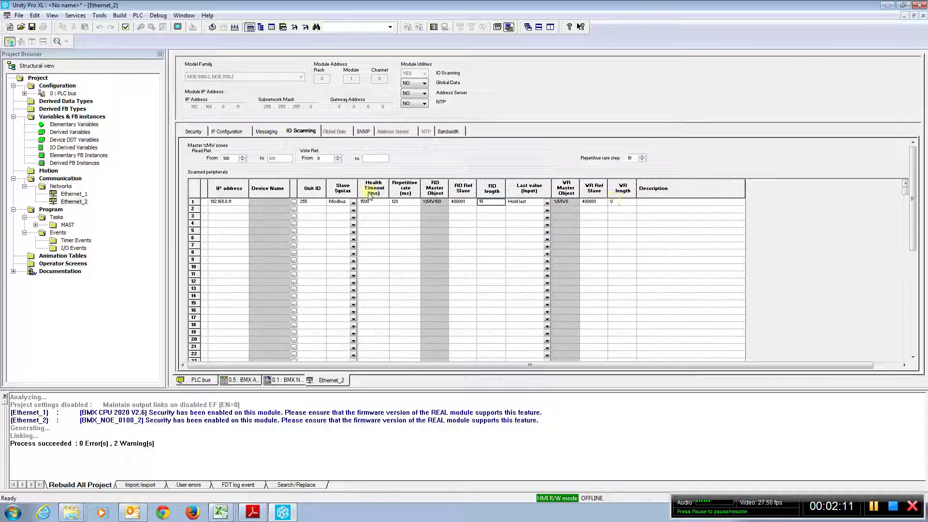
Step: Add row 2 for IP 192.168.0.11 with Modbus slave syntax
click(230, 209)
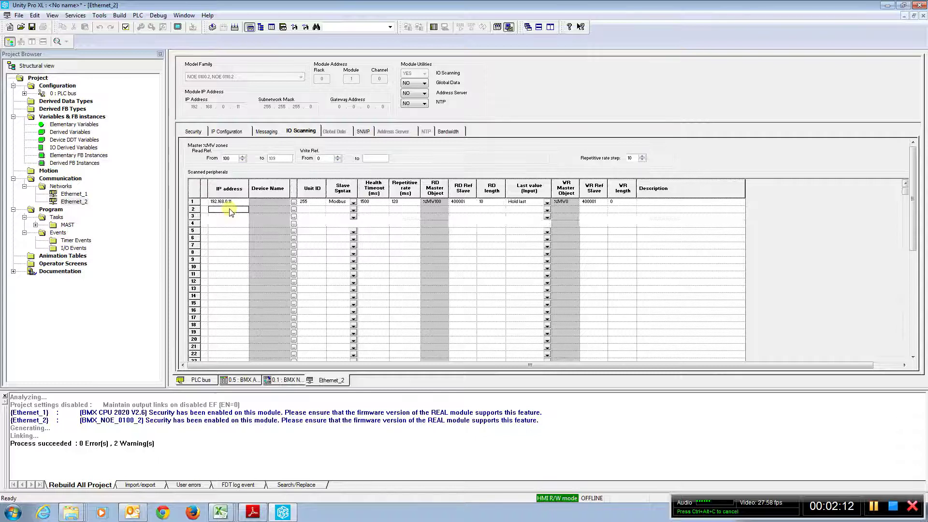
text(192)
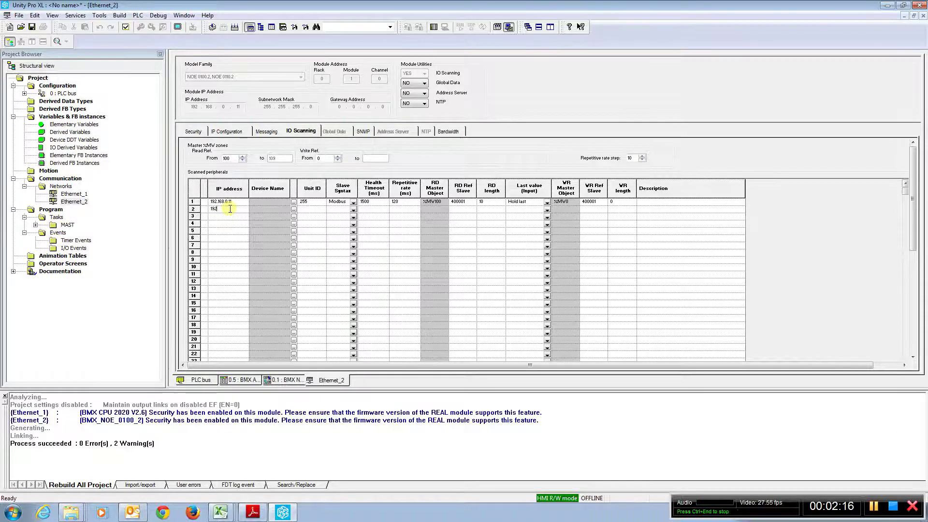
text(.168.0.)
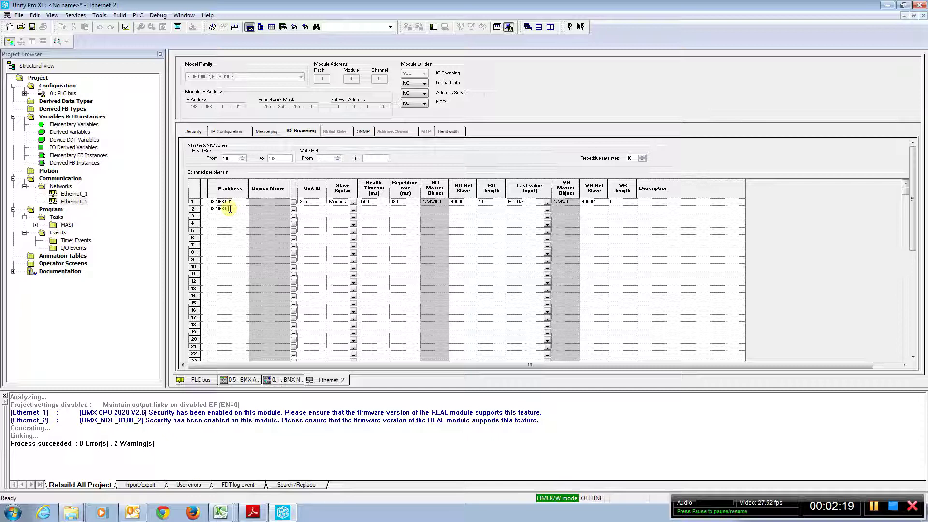
text(11)
click(314, 209)
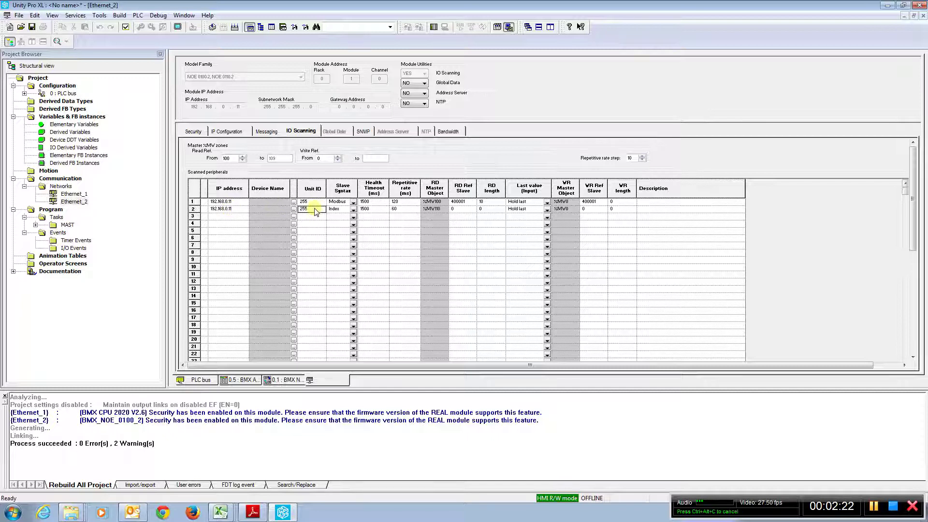
click(353, 210)
click(352, 210)
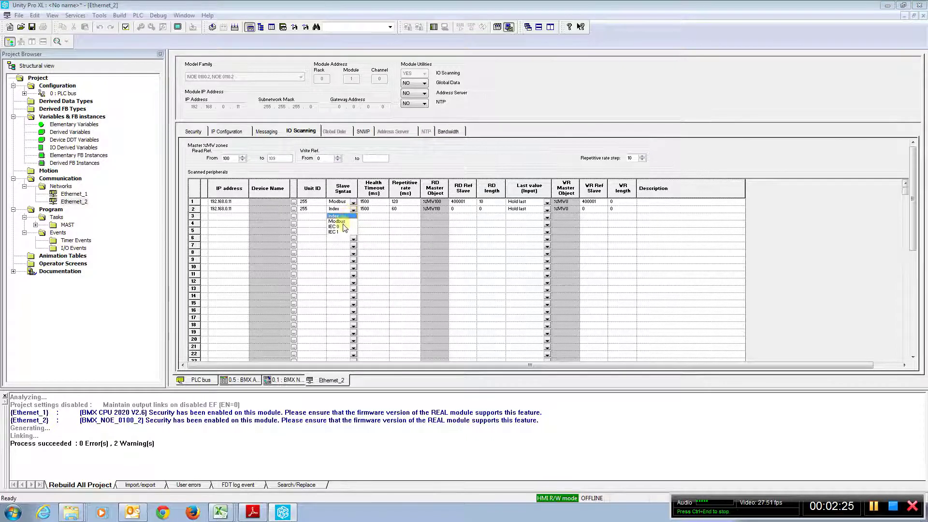
click(344, 226)
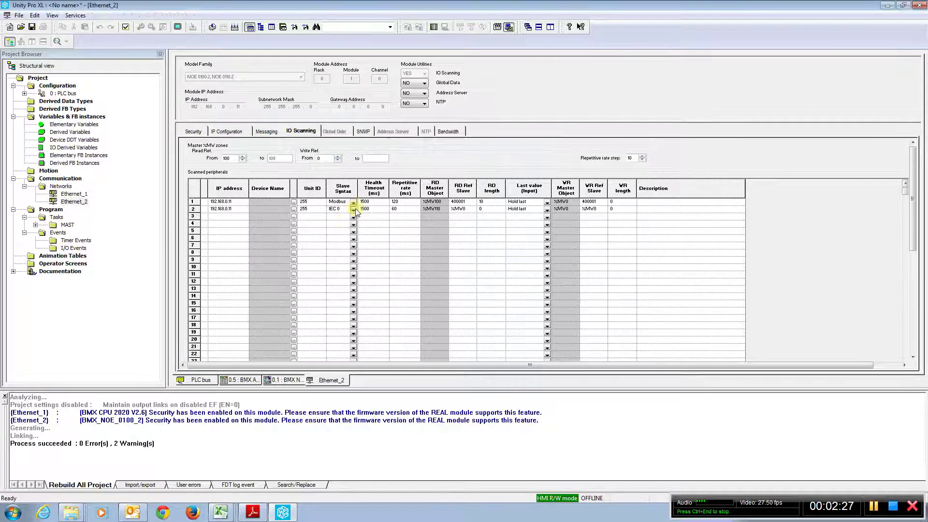
click(354, 210)
click(337, 221)
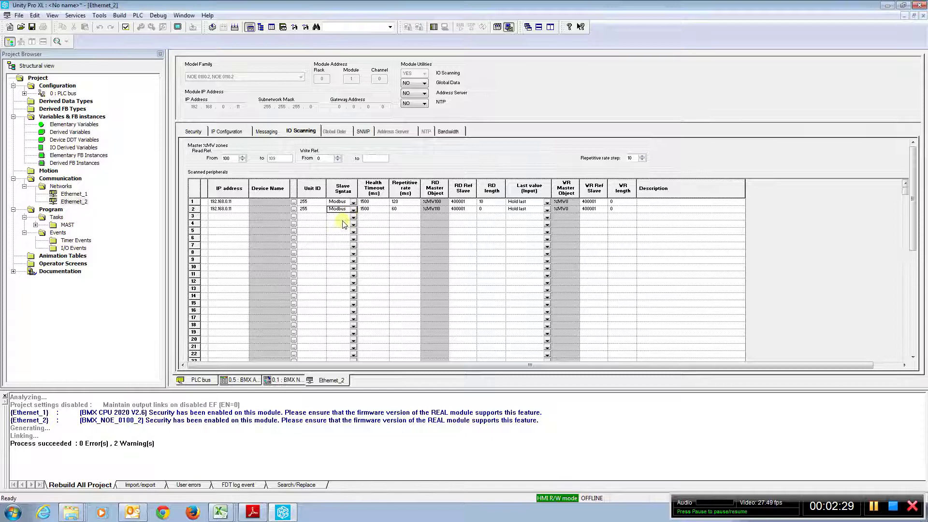
Step: Set row 2's rate to 120 ms, WR Ref Slave to 400501 and WR length to 2
click(397, 209)
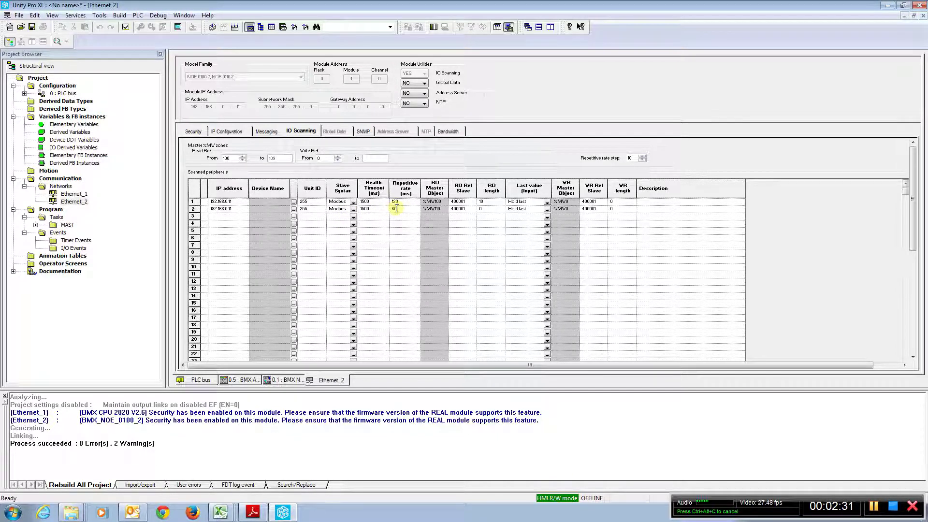
text(120)
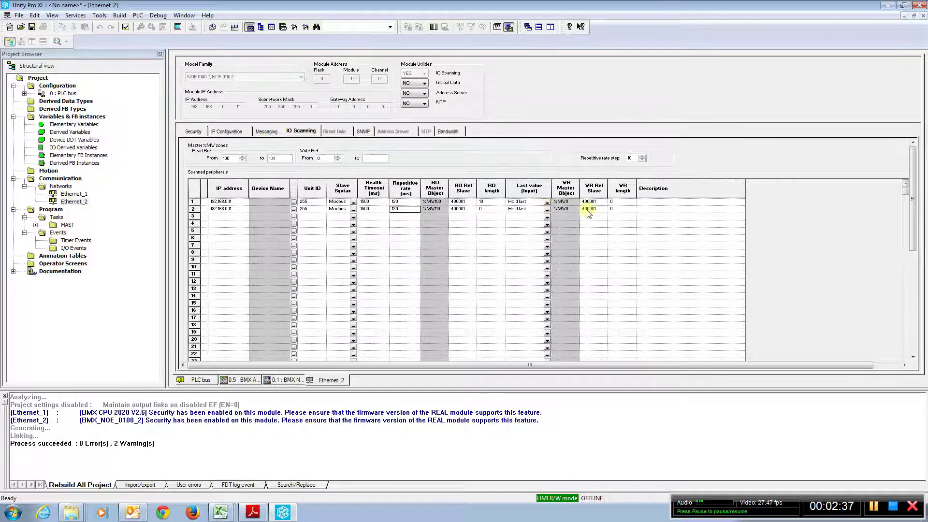
click(616, 211)
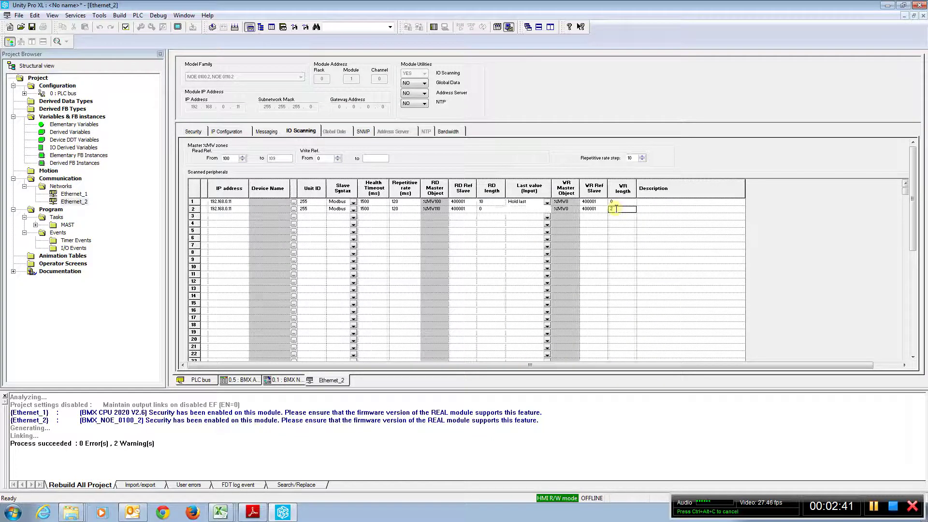
click(595, 211)
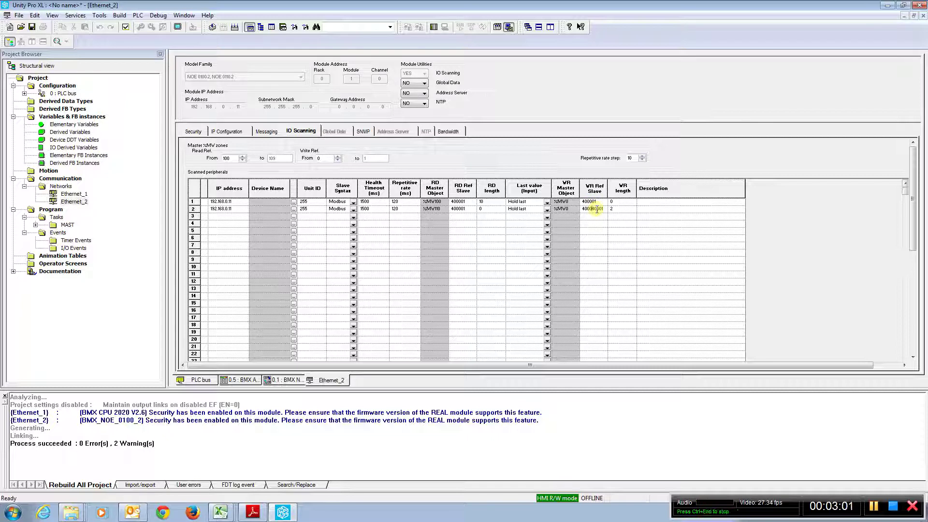
click(594, 217)
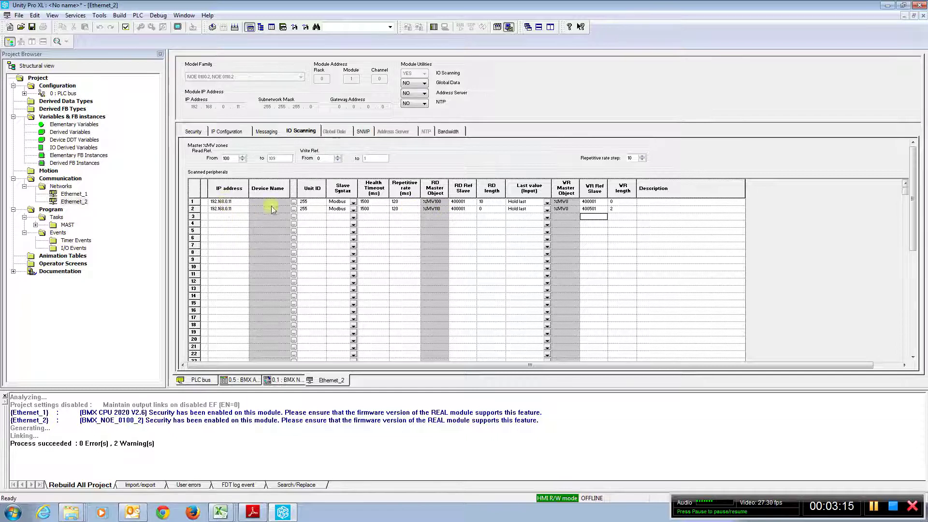
Step: Add row 3 for IP 192.168.0.12 with IEC slave syntax
click(222, 217)
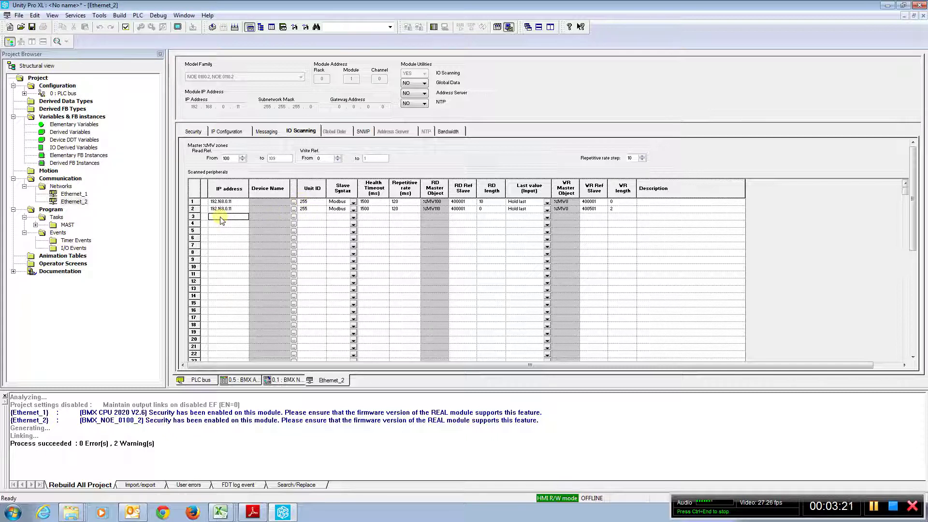
click(221, 218)
text(192.1)
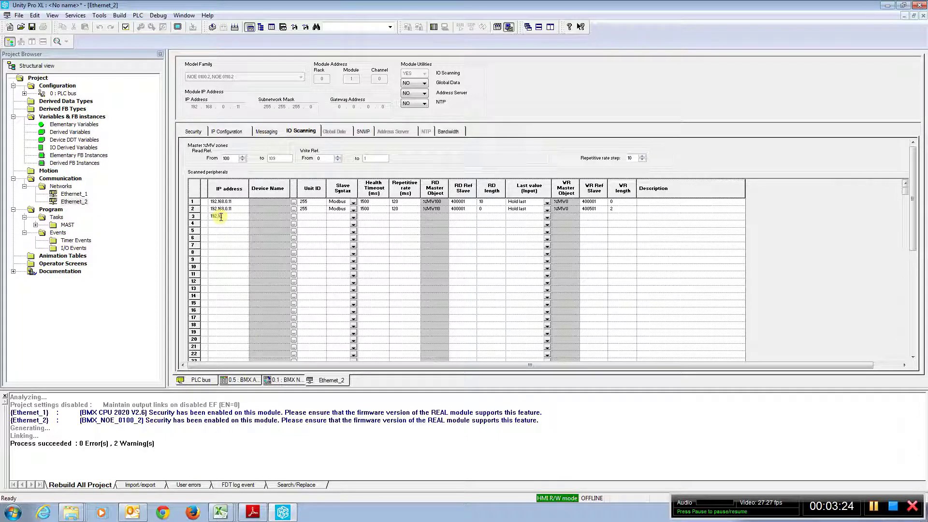
text(68.0.12)
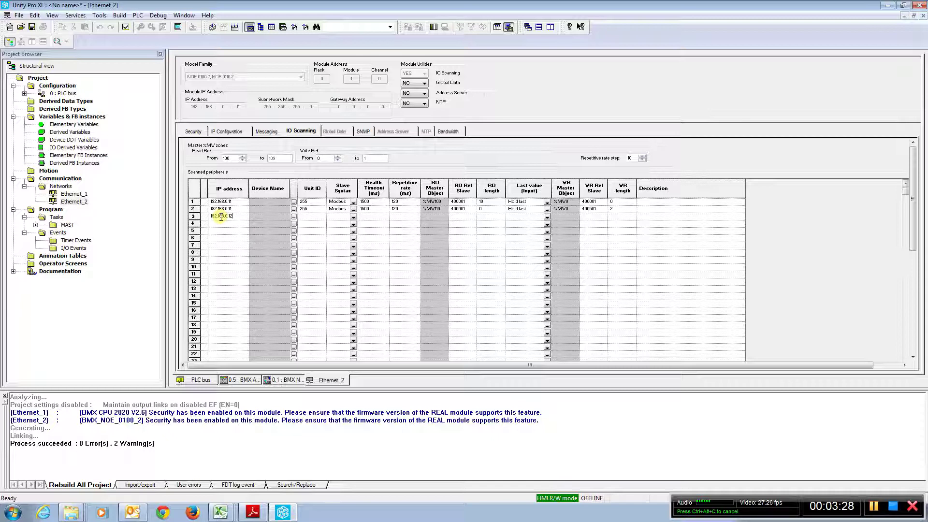
key(Return)
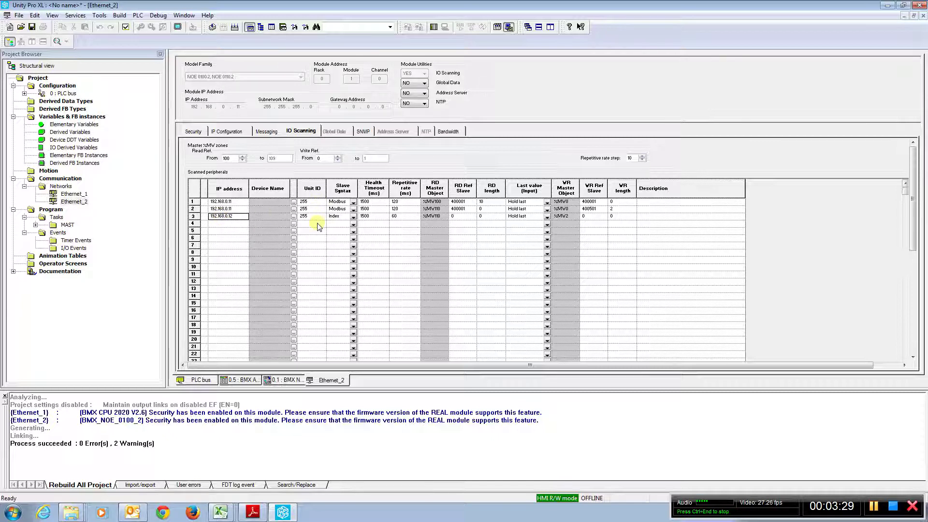
click(353, 217)
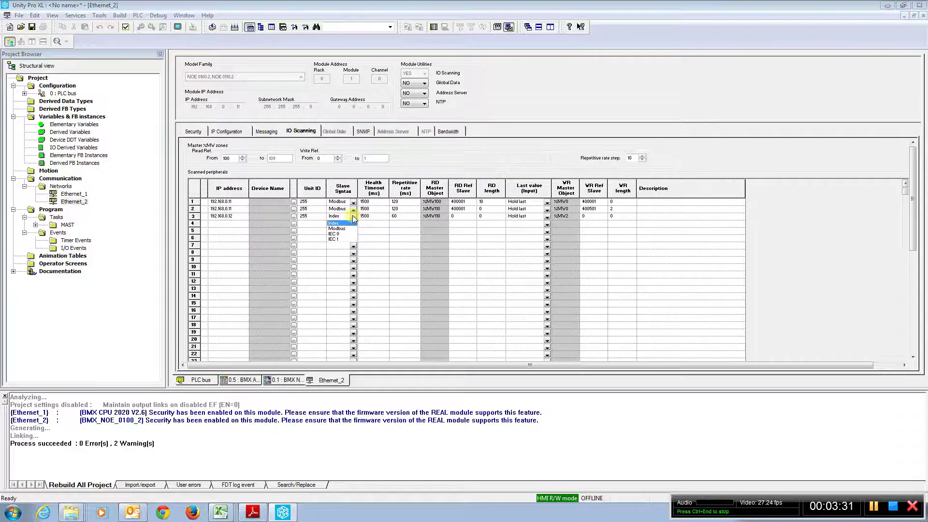
click(337, 237)
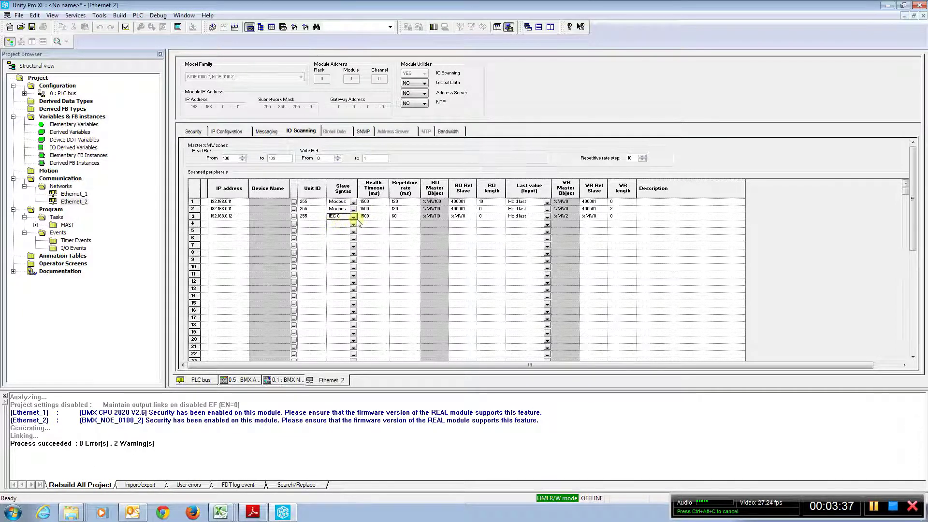
Step: Set row 3's repetitive rate to 120 ms and RD length to 10
click(399, 218)
click(399, 218)
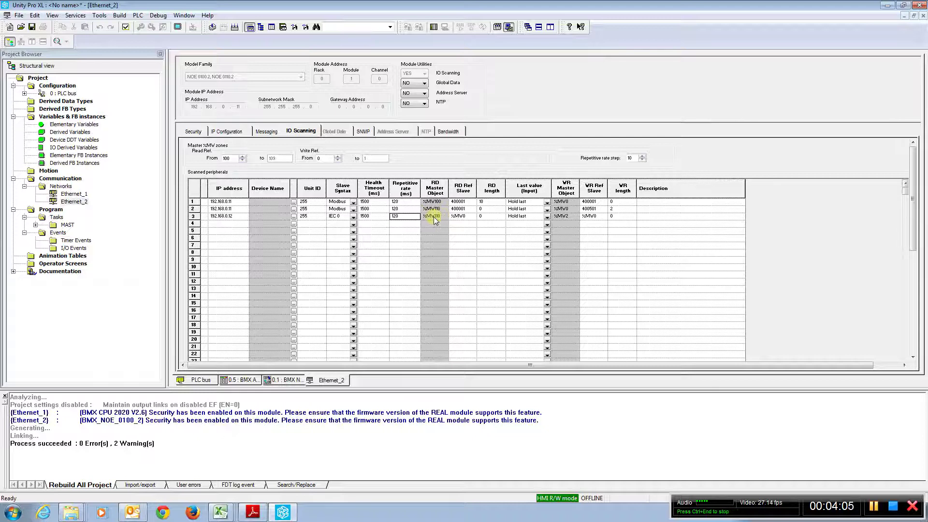
click(490, 217)
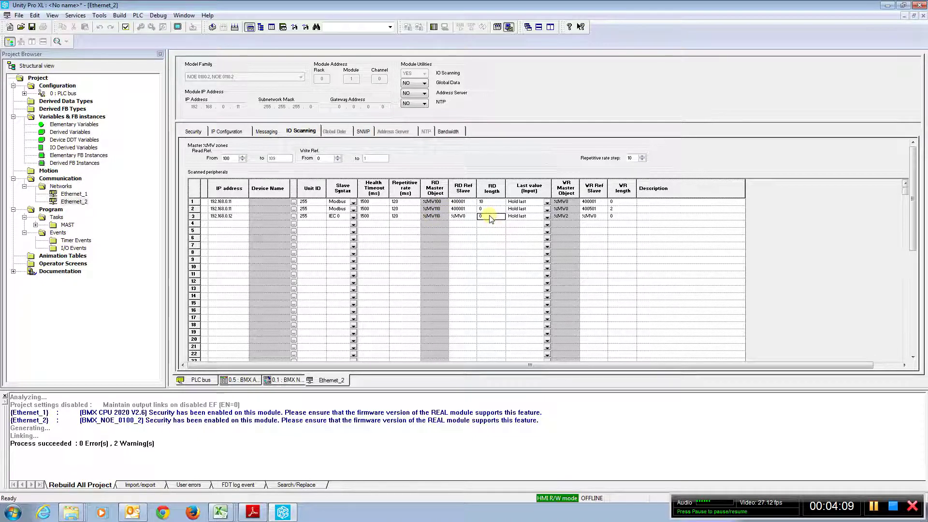
text(10)
key(Return)
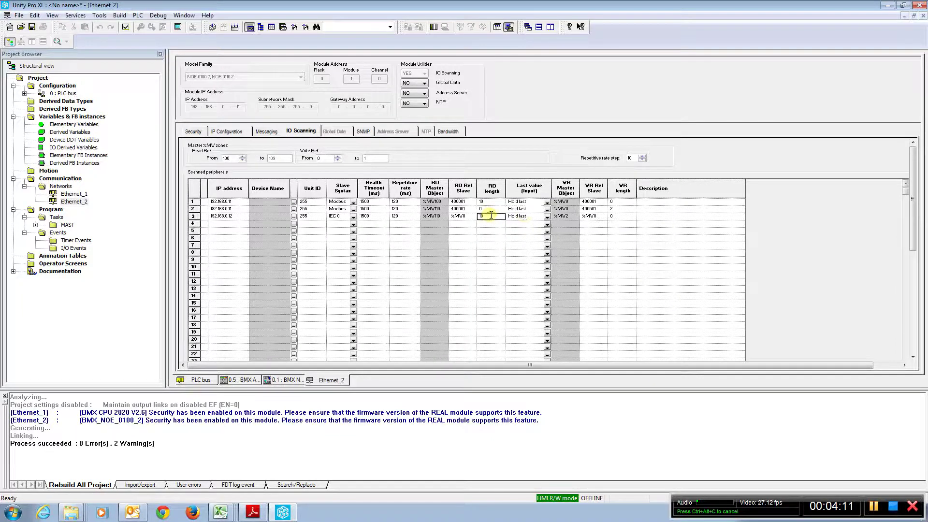
Step: Set row 3's WR length to 2 with write slave reference %MW50
click(613, 217)
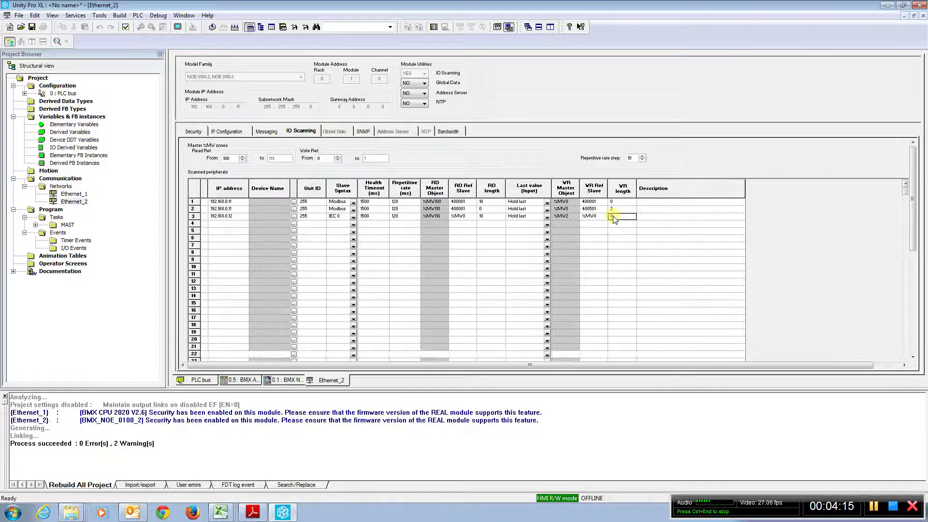
text(2)
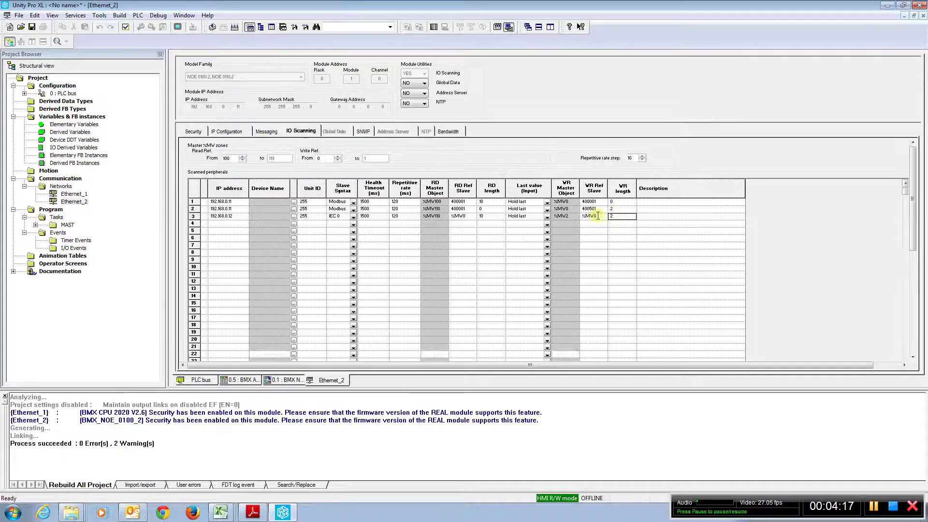
click(600, 218)
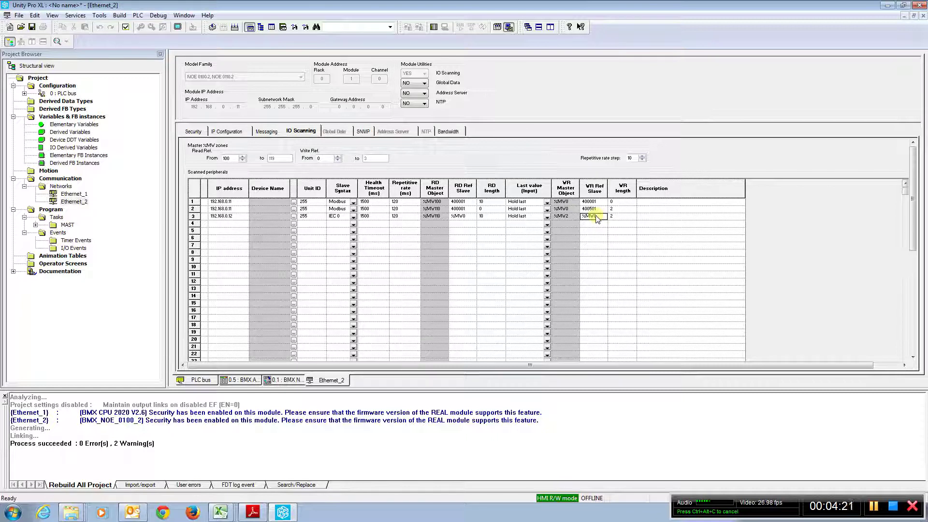
click(597, 216)
text(50)
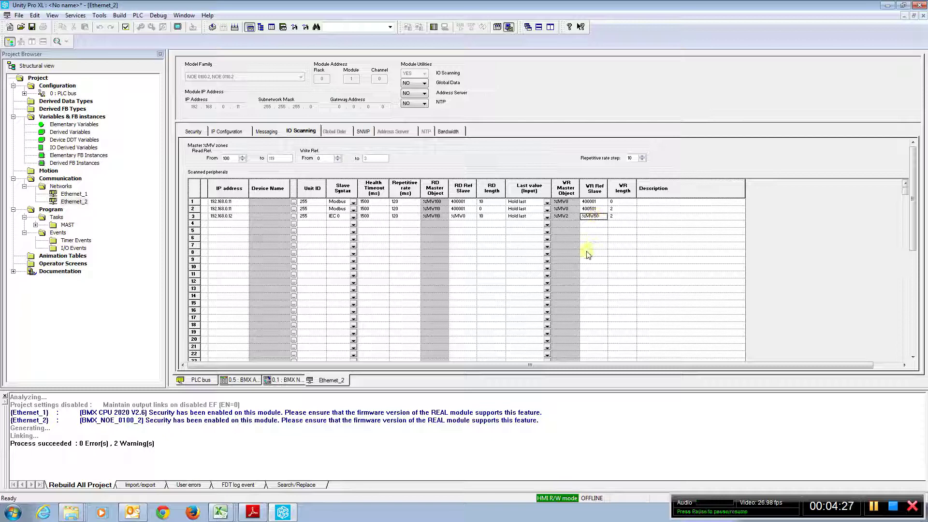
click(566, 218)
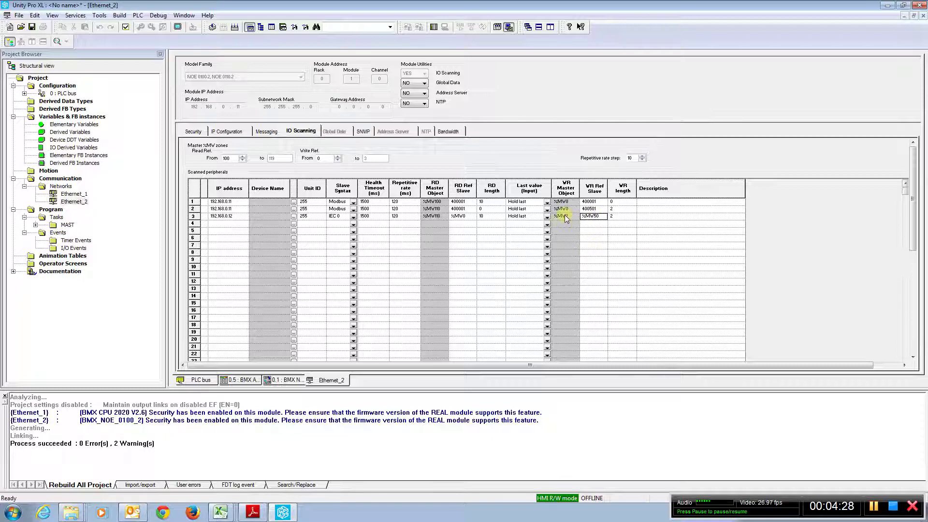
Step: Change the Unit ID of rows 1 and 2 (192.168.0.11) from 255 to 1
click(312, 202)
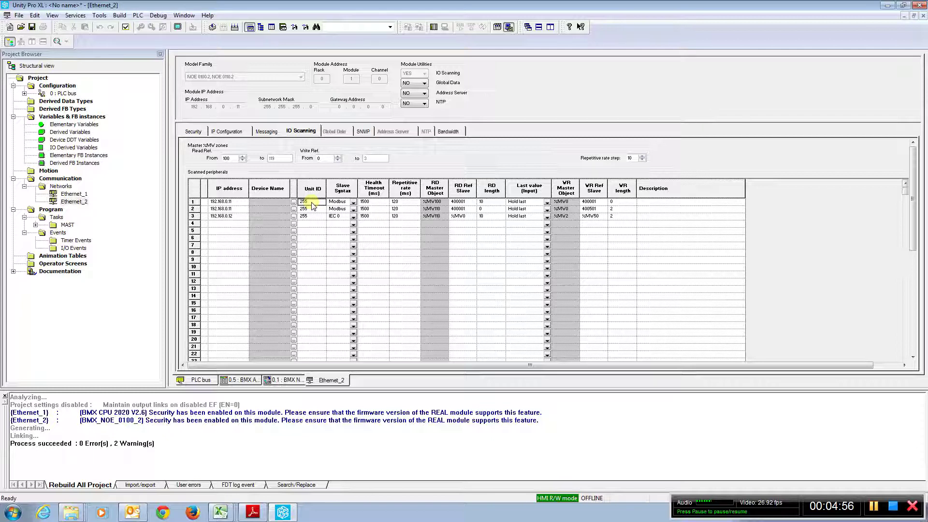
click(312, 203)
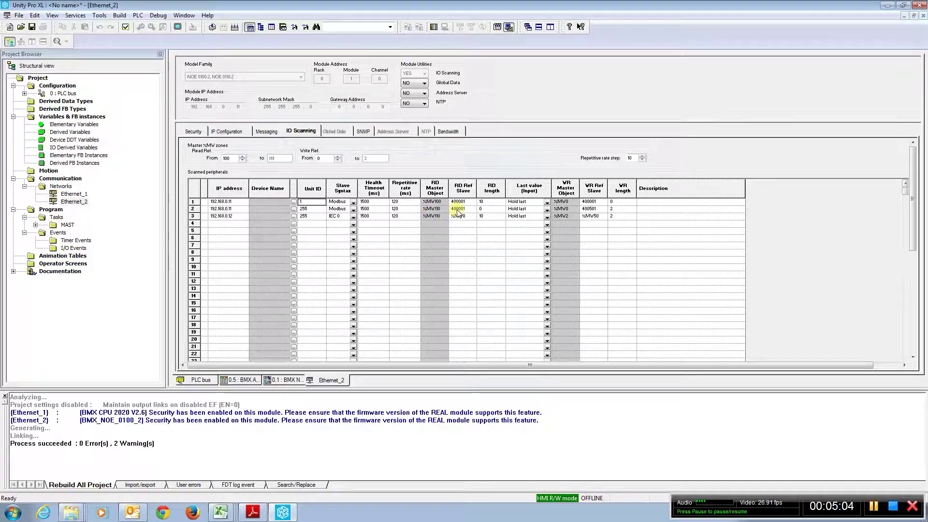
click(313, 209)
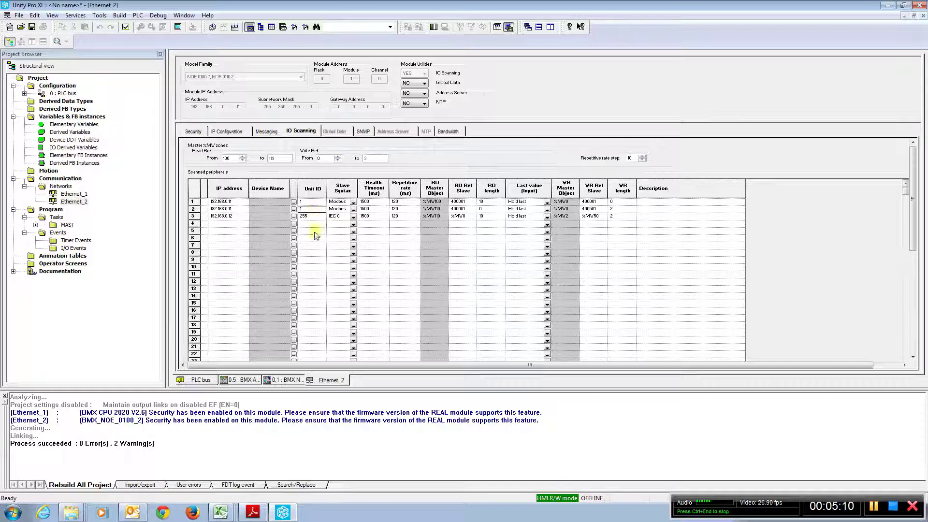
click(311, 252)
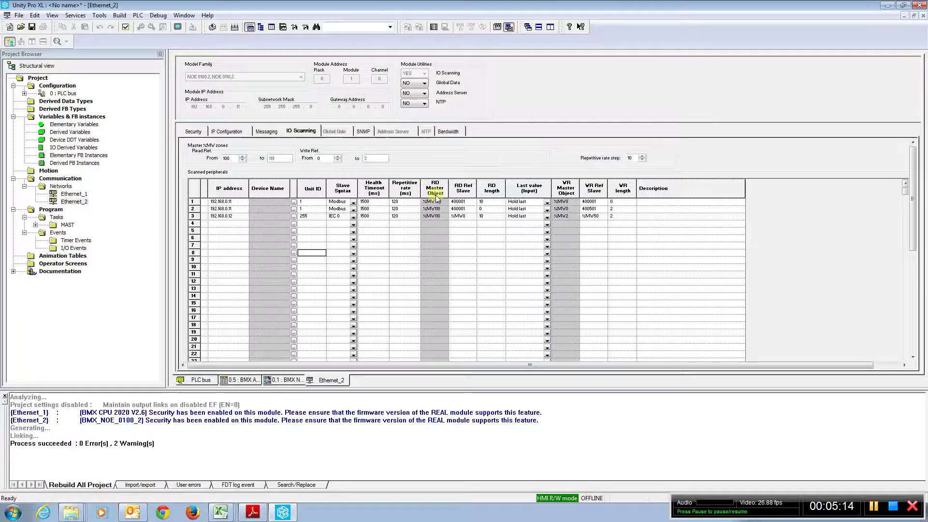
click(227, 224)
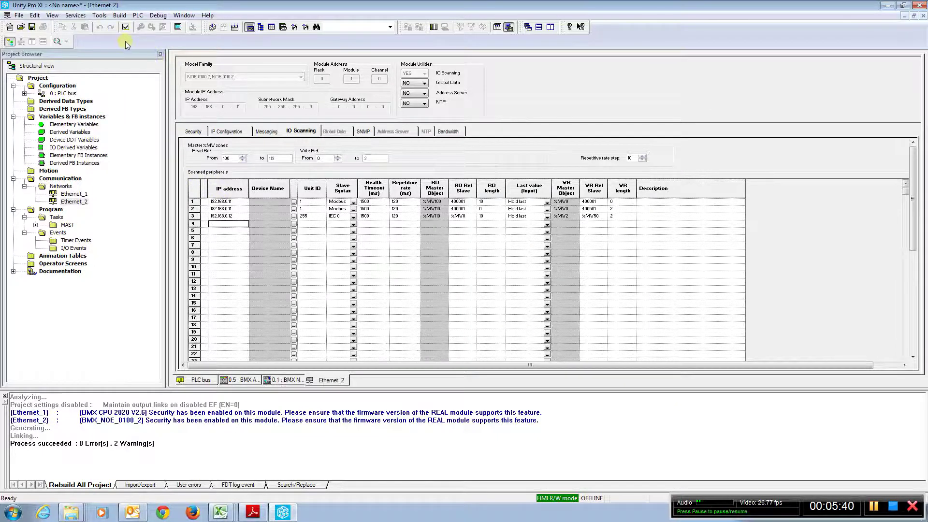
Step: Validate the IO scanning table, then run Build > Rebuild All Project
click(125, 28)
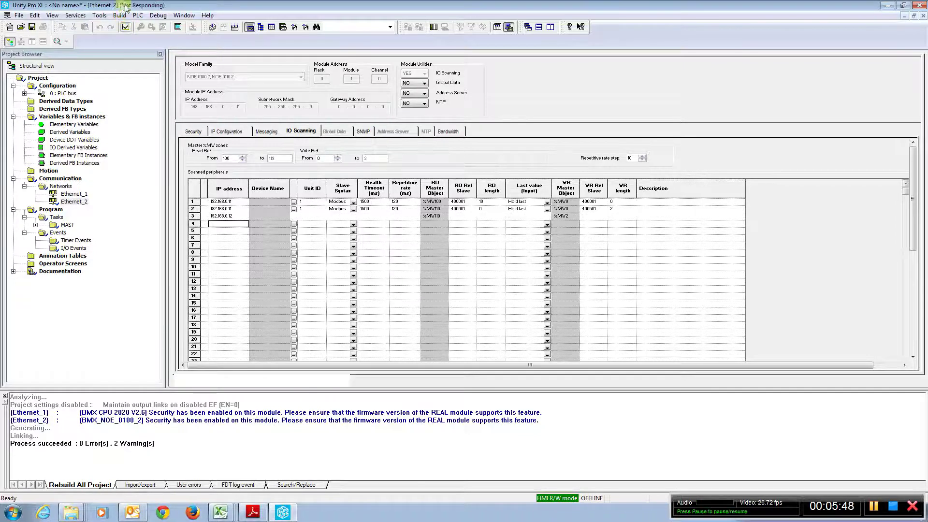
click(120, 15)
click(120, 16)
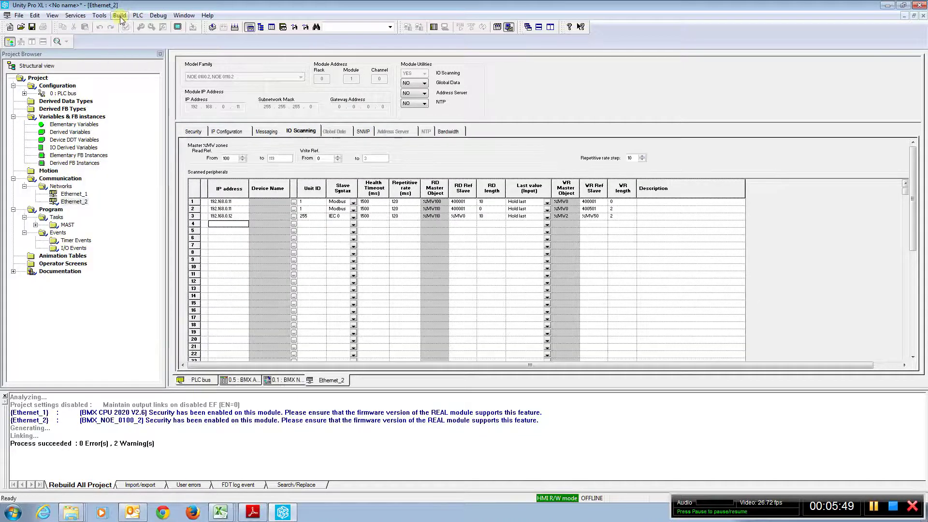
click(119, 17)
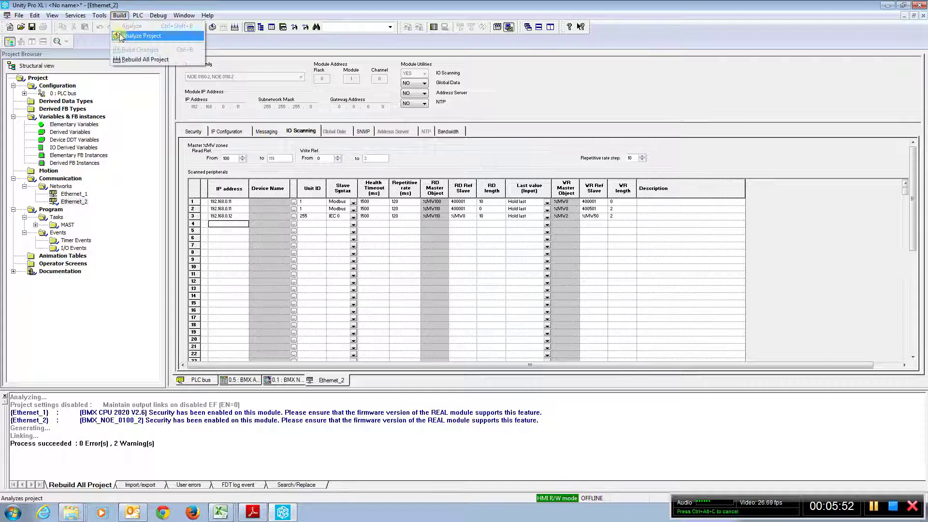
click(143, 60)
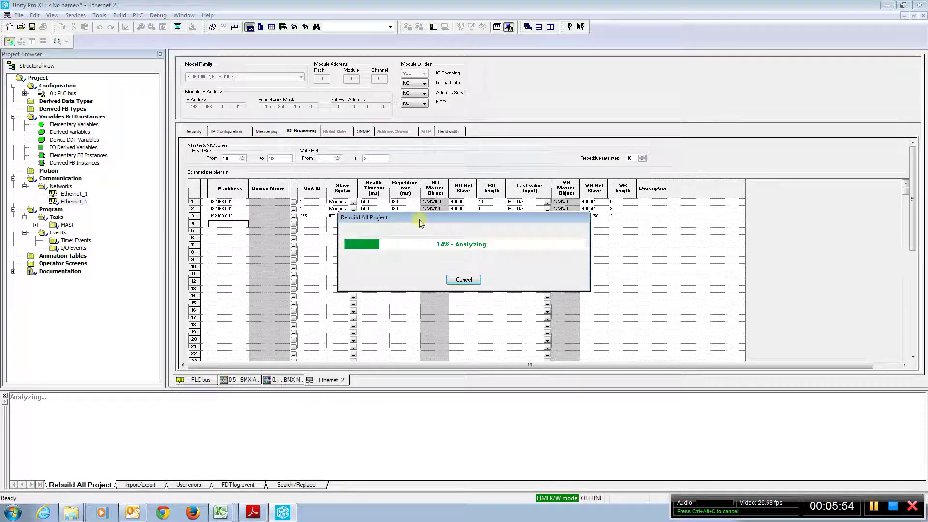